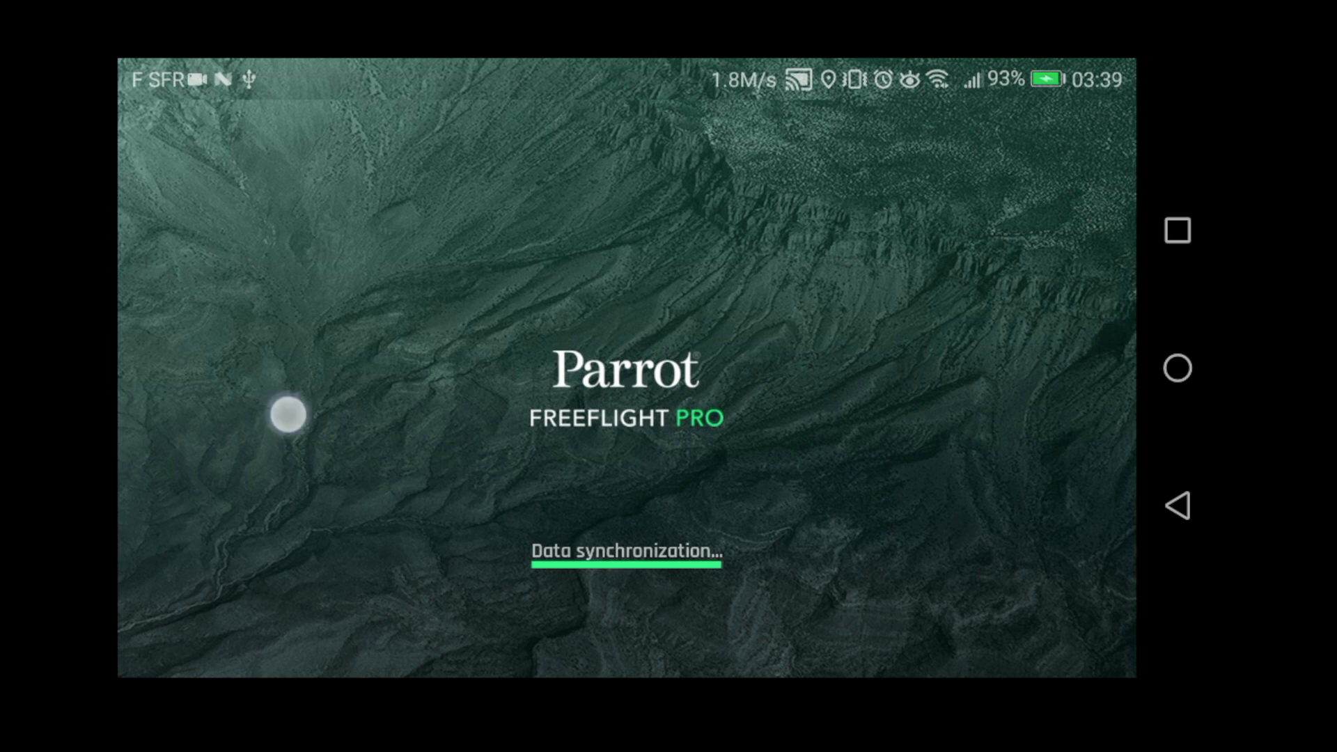
Visit the Flight Plan page and return to the FreeFlight Pro home screen.
click(282, 397)
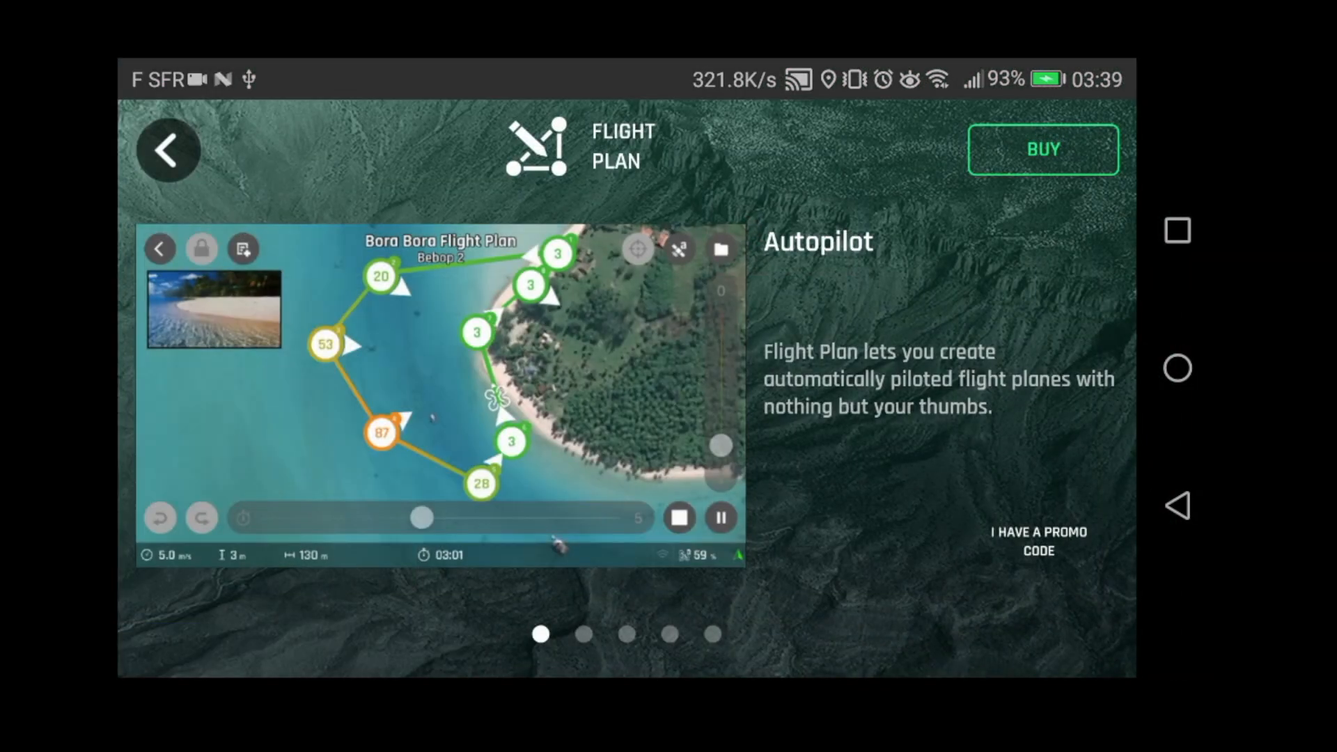
click(168, 149)
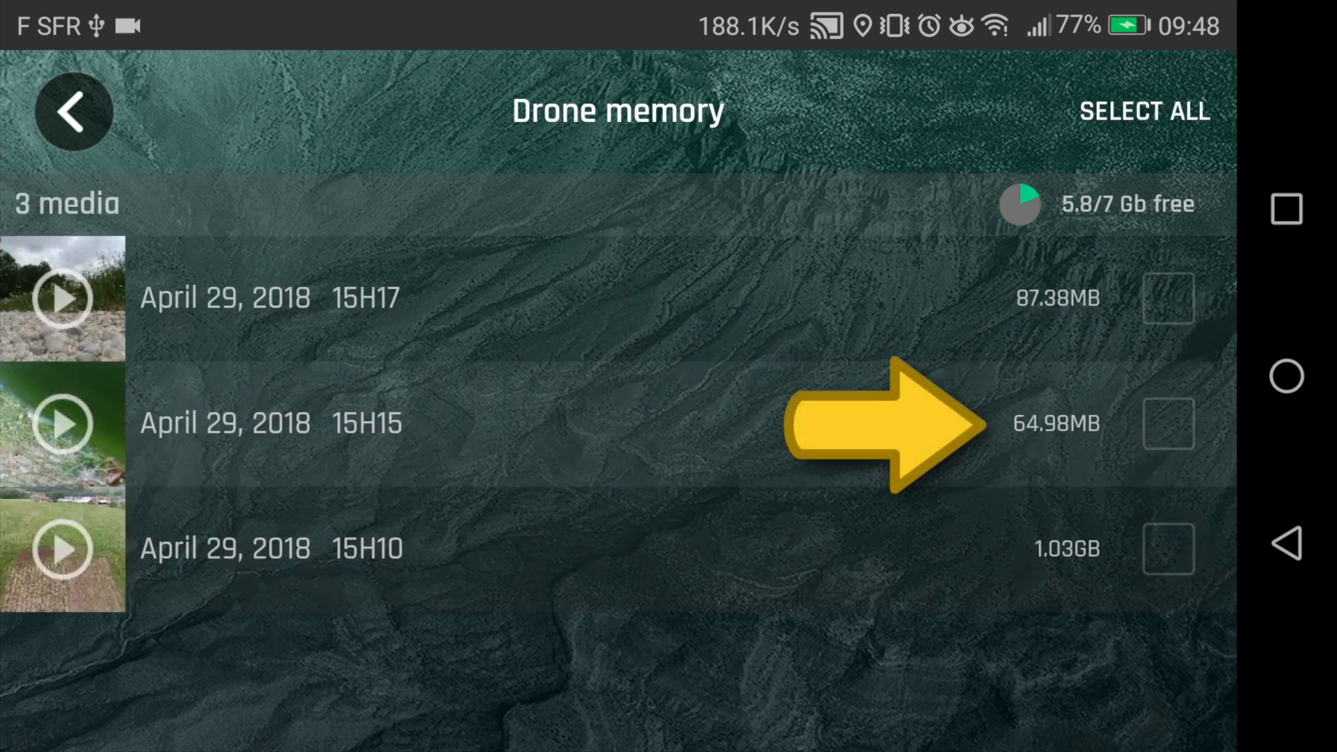
Transfer the 15H17 and 15H15 videos from drone memory to the phone.
click(1168, 298)
click(1168, 422)
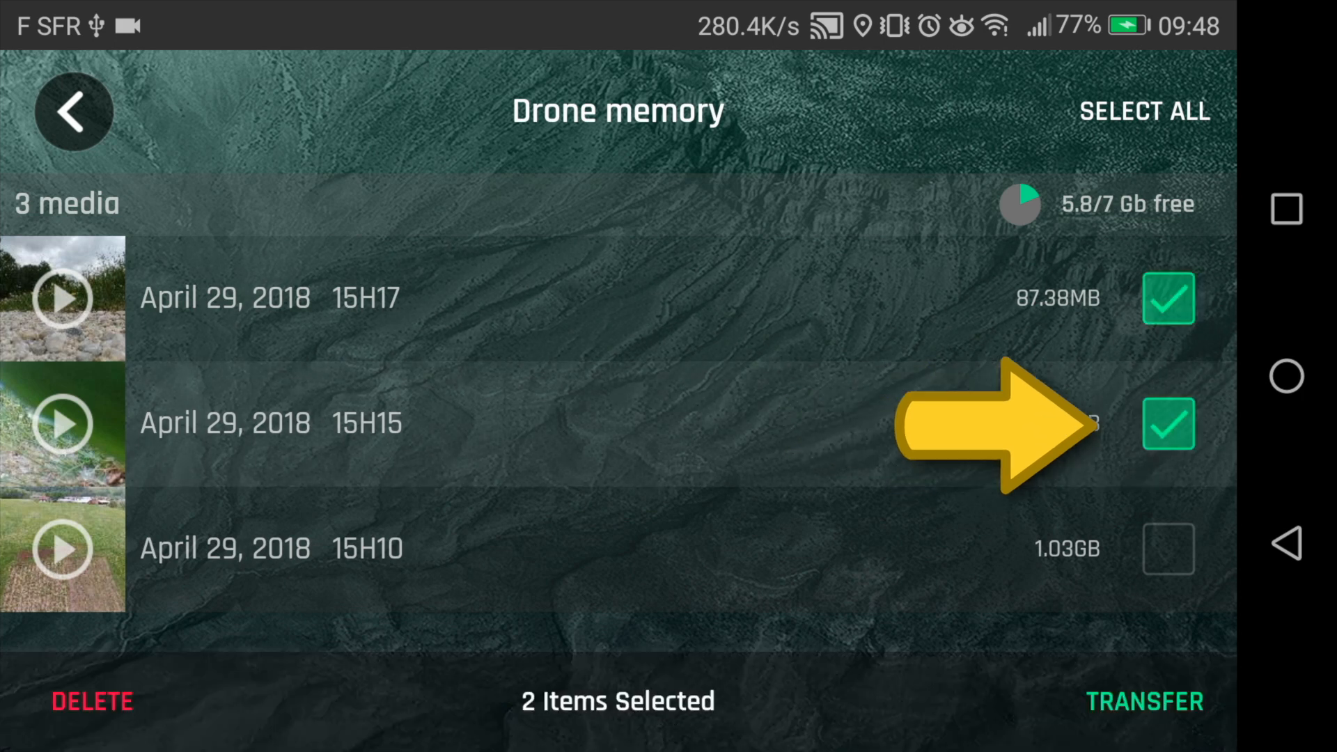
click(1143, 702)
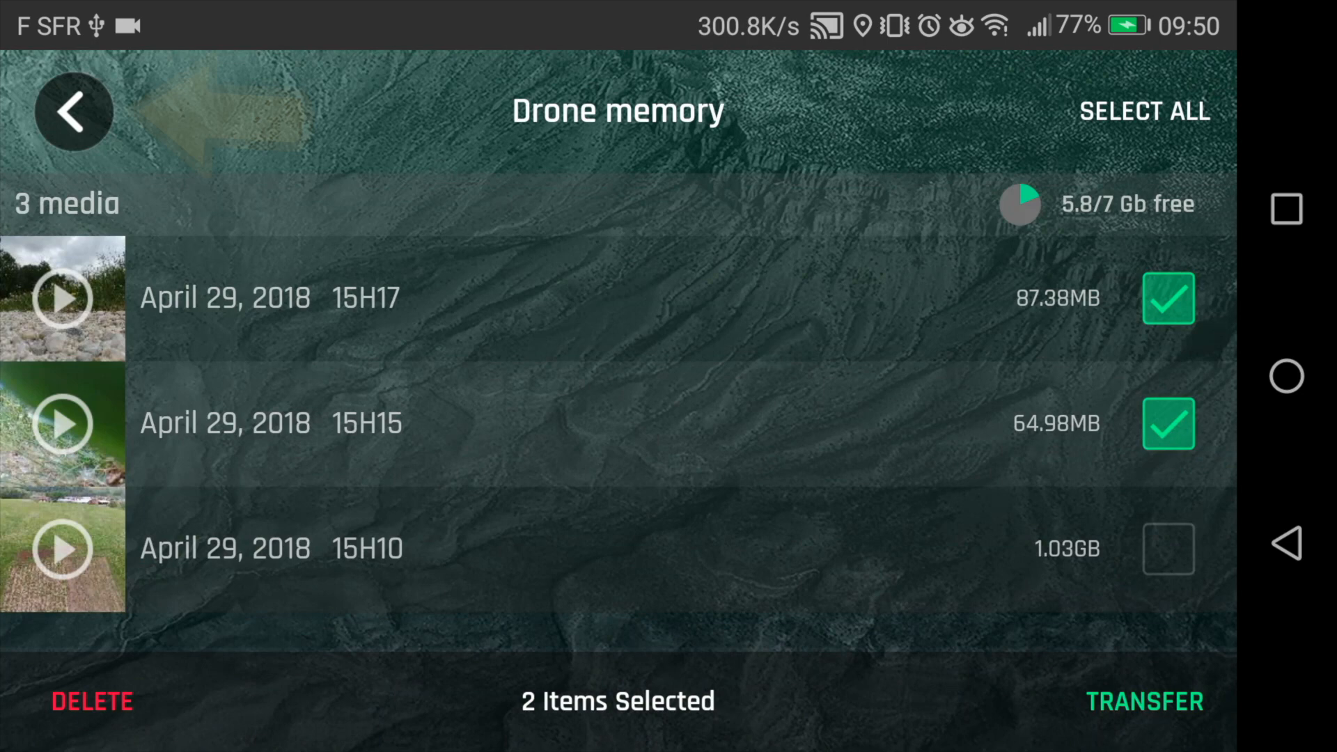
Leave drone memory and go to the Gallery of drone media.
click(73, 112)
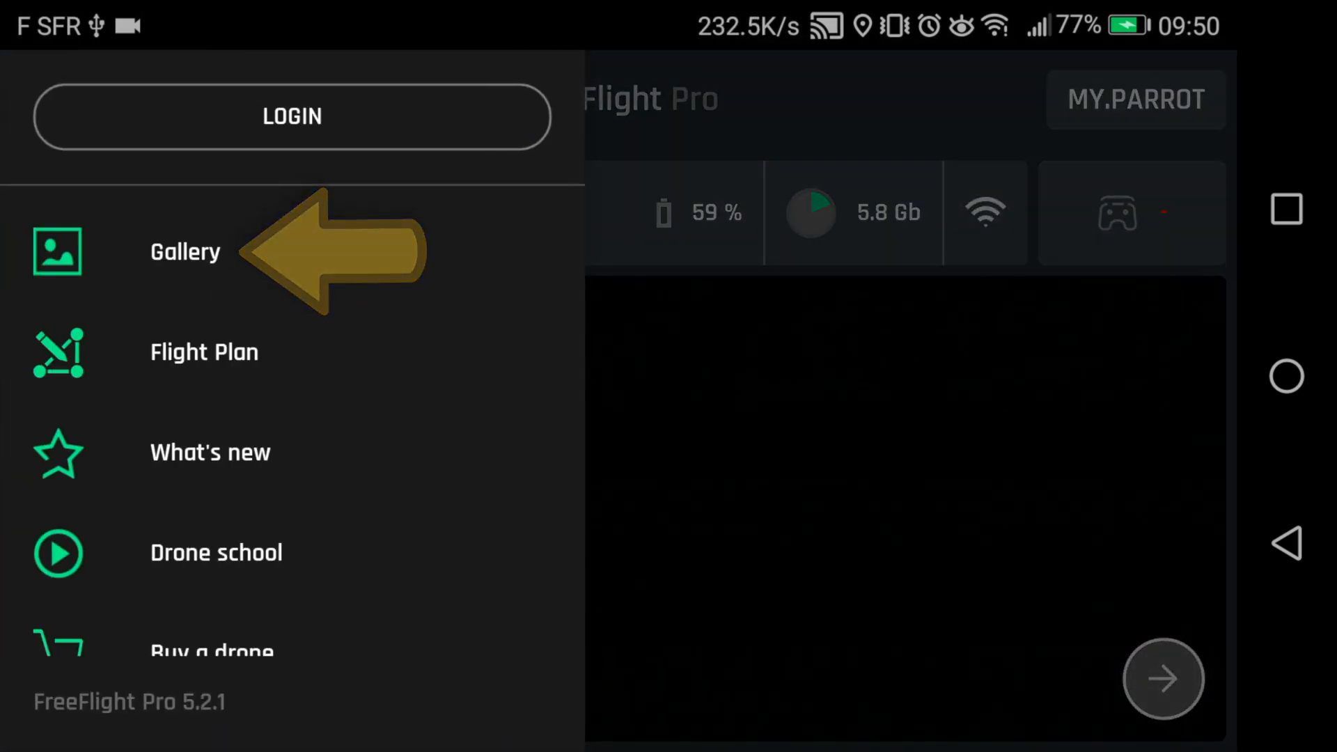
click(185, 252)
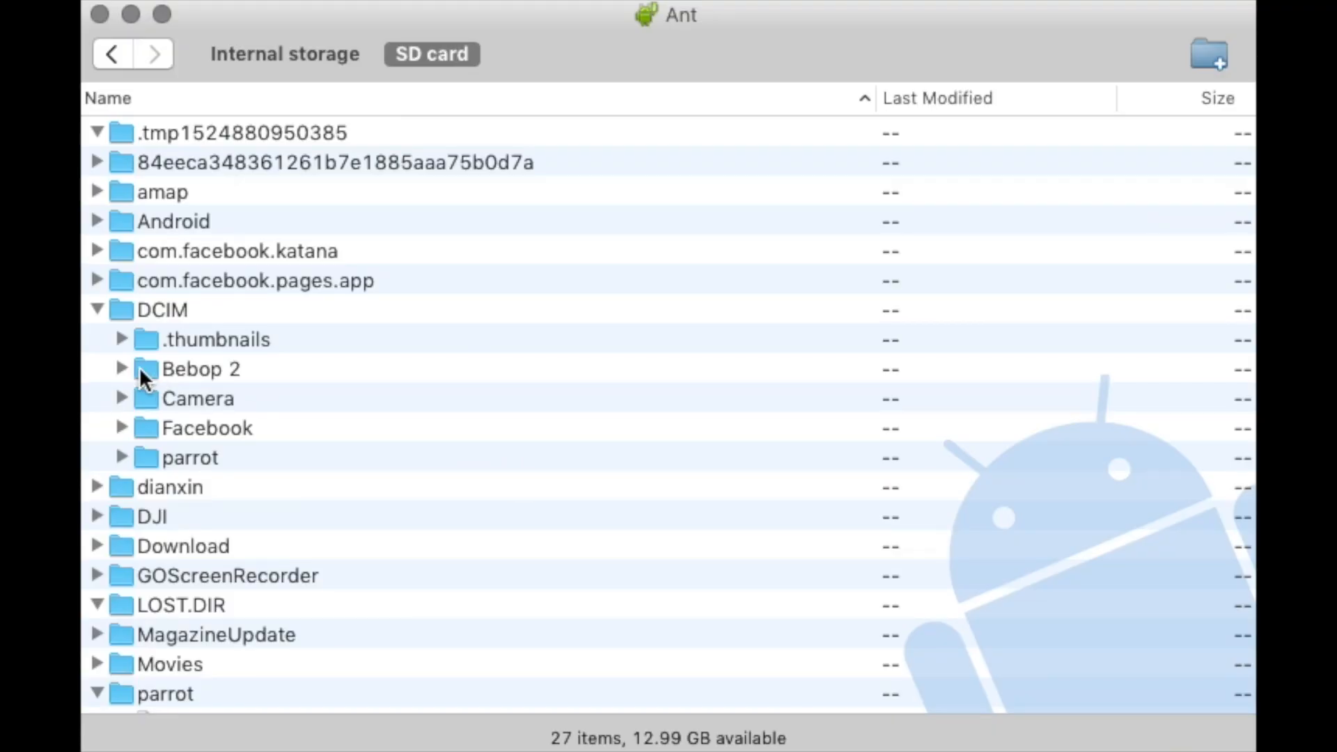
Expand DCIM/Bebop 2 and select the 65.0 MB and 87.4 MB mp4 videos.
click(124, 367)
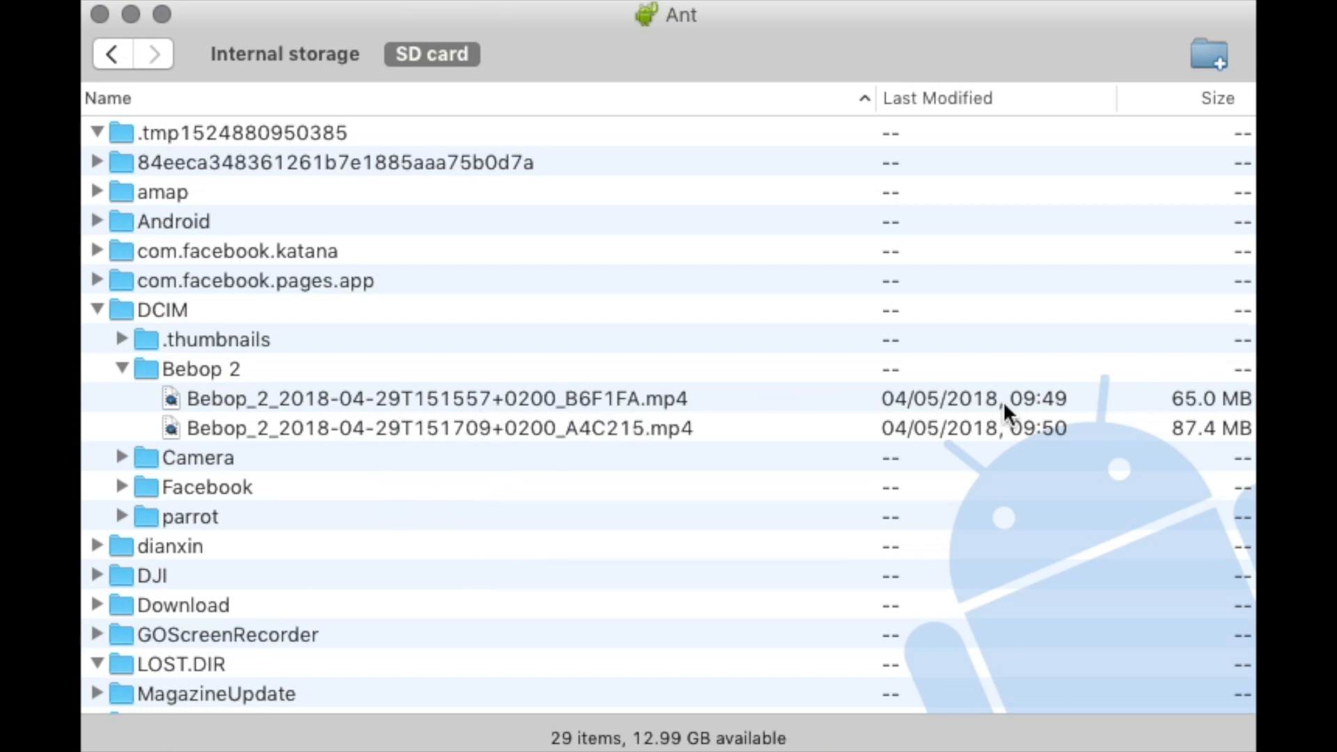
click(742, 398)
click(720, 424)
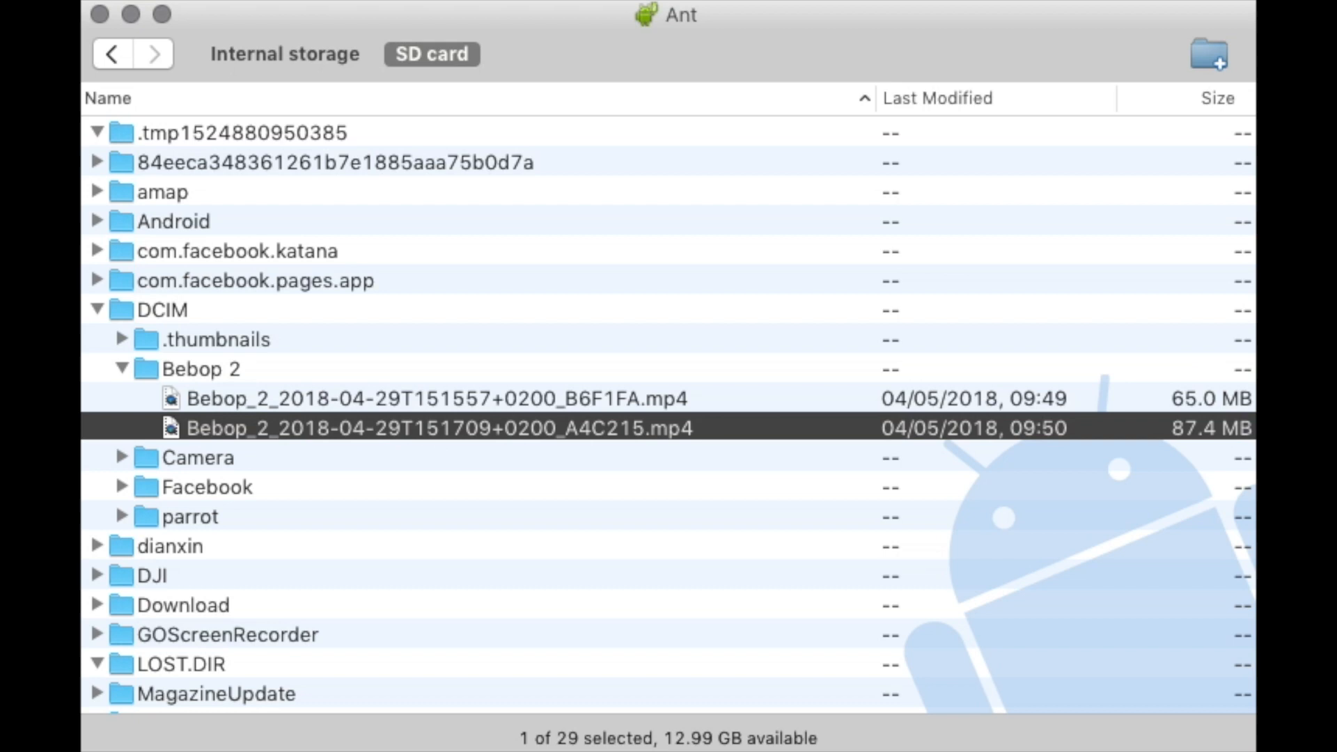